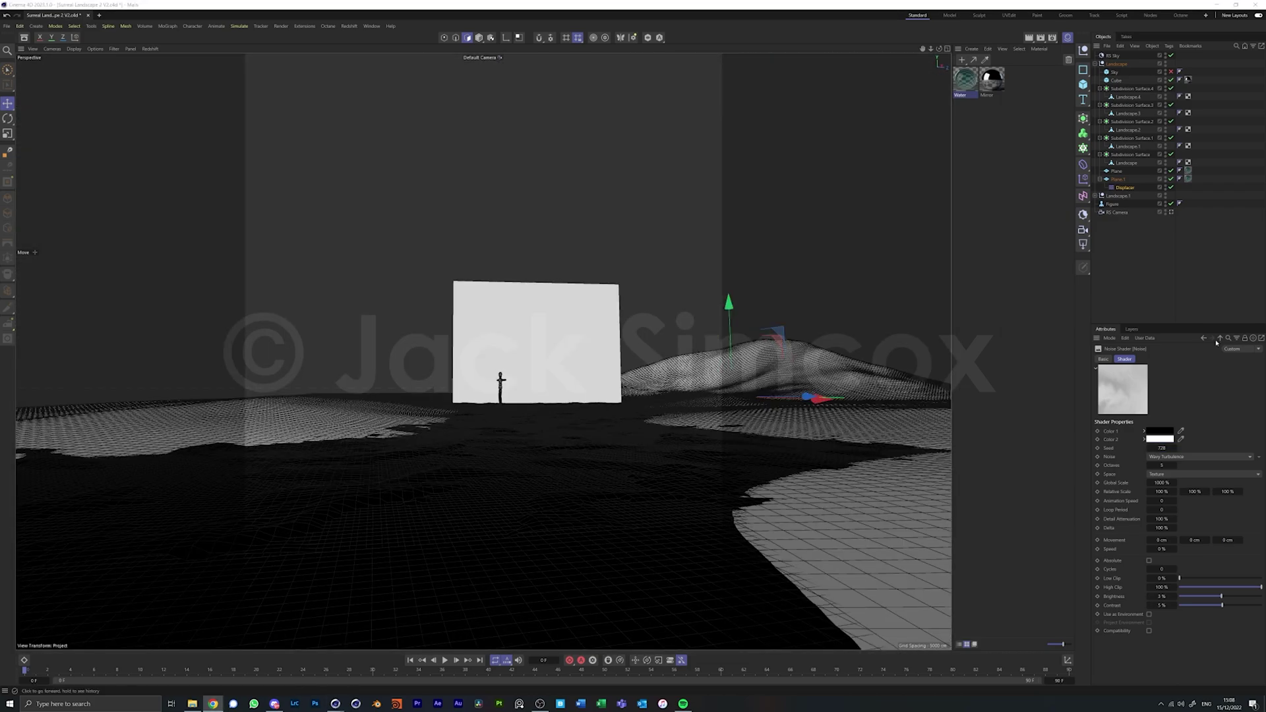
# Step: Show the displacement deformer's settings in the desert river scene
pyautogui.click(1219, 338)
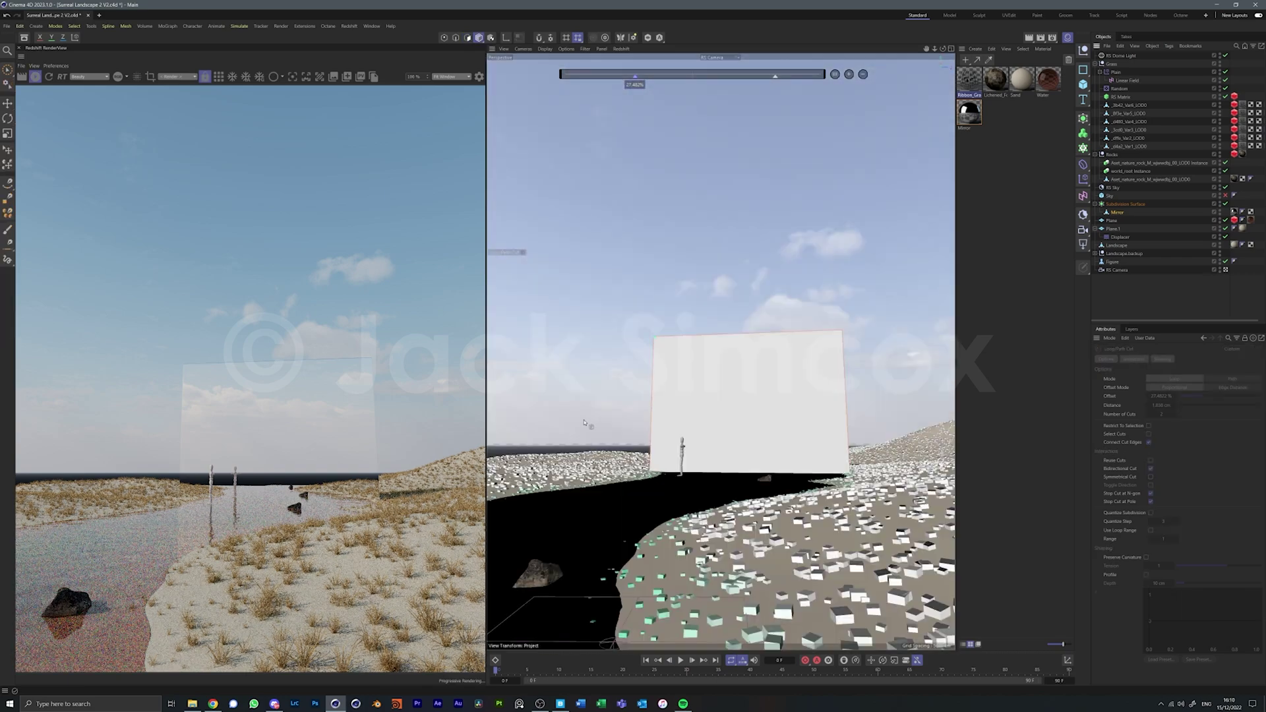
# Step: Switch to the Move tool to reposition the mirror wall
pyautogui.press('e')
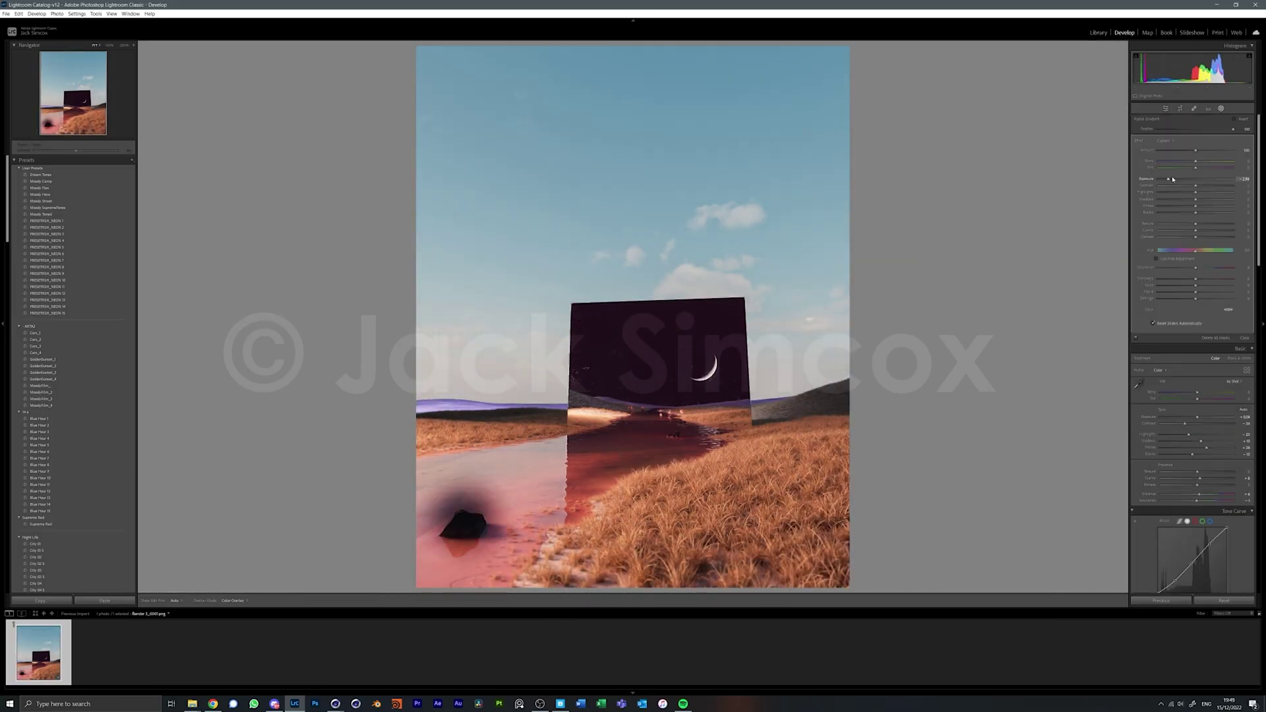
# Step: Raise the mask exposure and brighten the Linear Gradient's exposure, then leave masking
pyautogui.moveTo(1185, 180); pyautogui.dragTo(1209, 180)
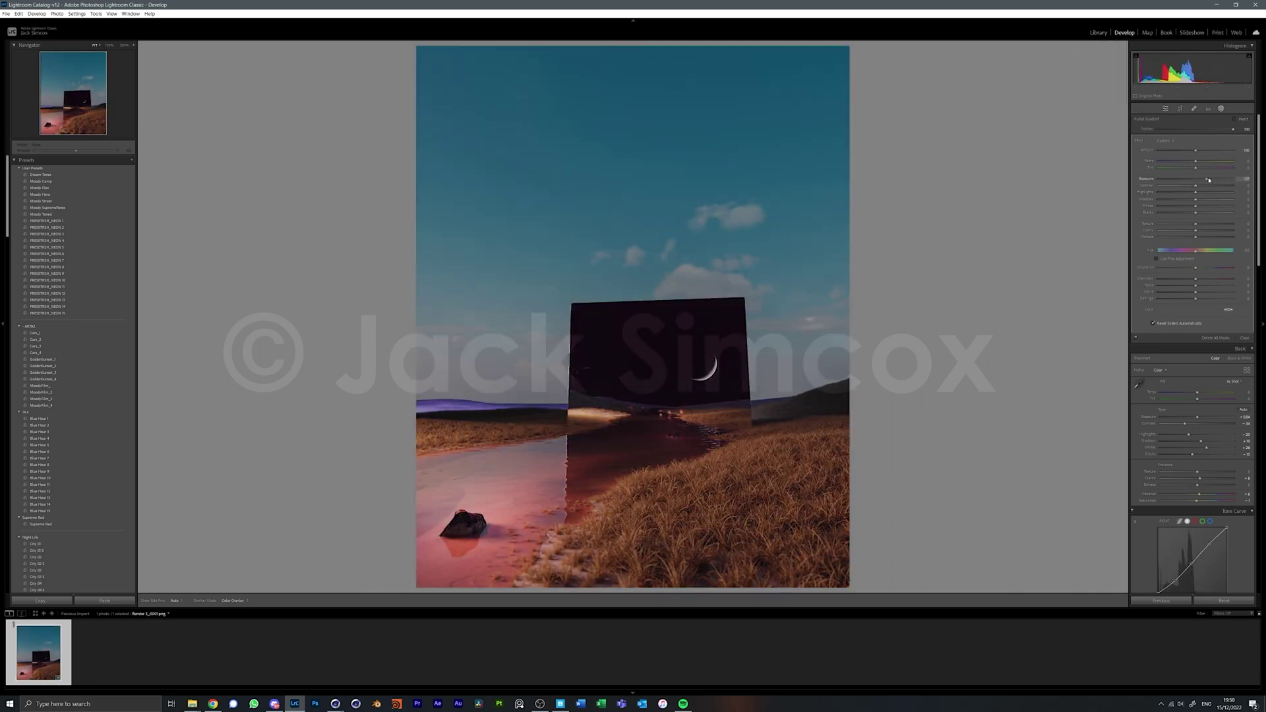
pyautogui.press('Escape')
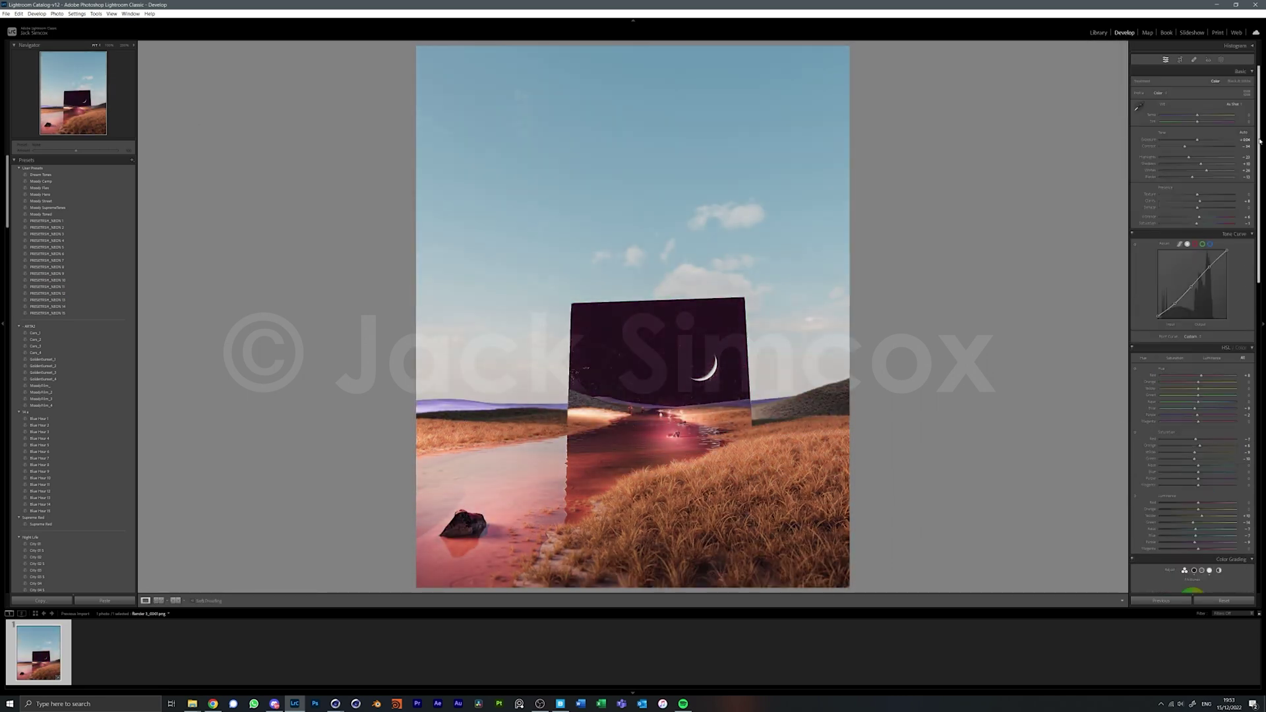
pyautogui.click(1208, 169)
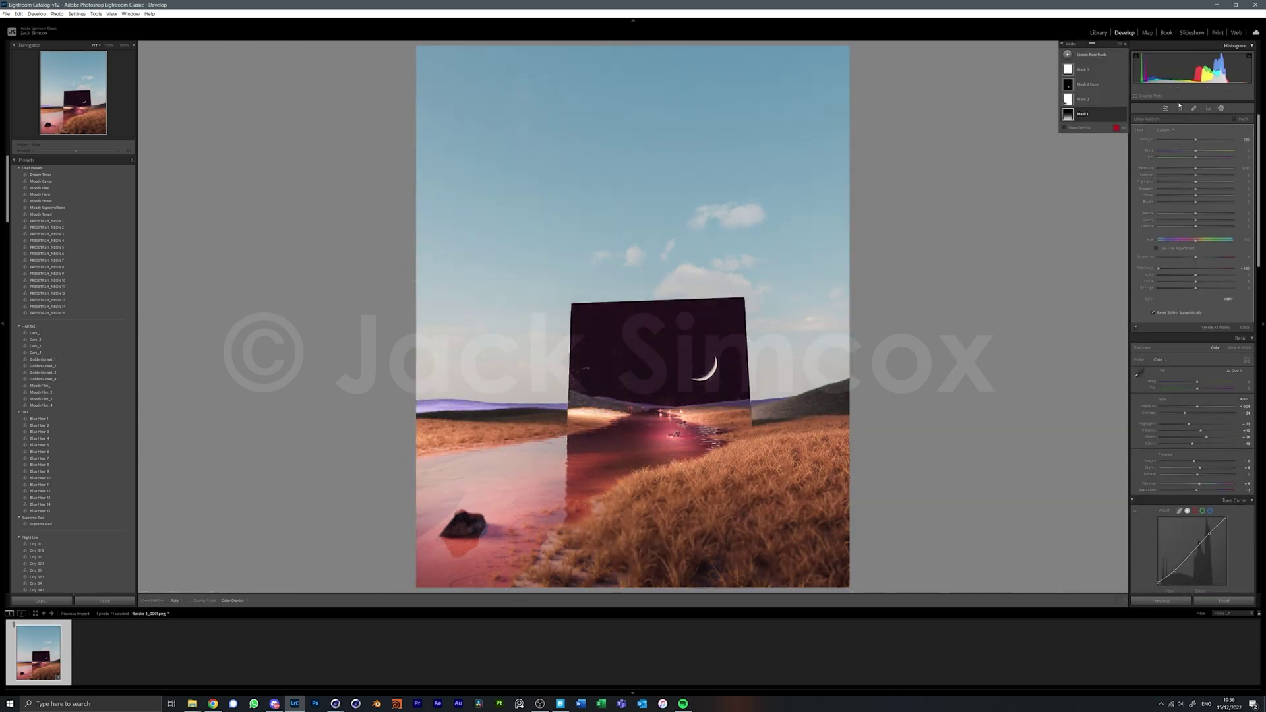
pyautogui.hotkey('shift', 'w')
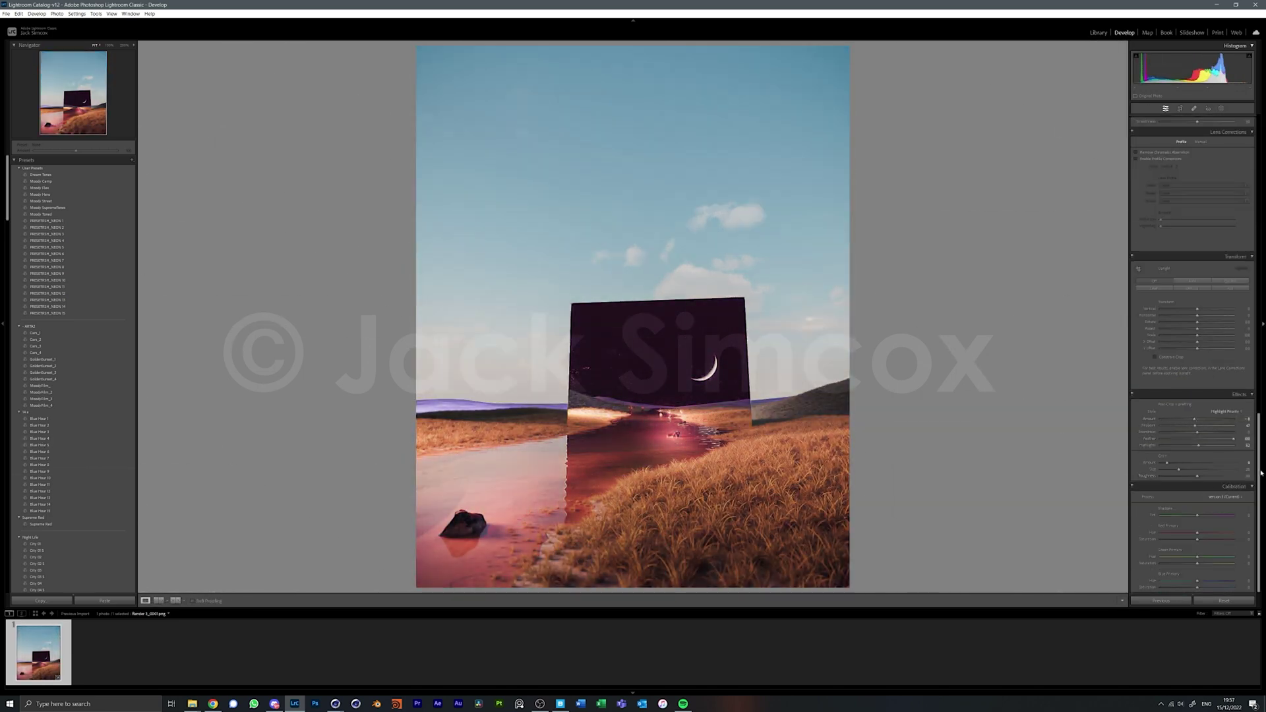
# Step: Reset Temp to its default and send the render to Photoshop via Photo > Edit In
pyautogui.moveTo(1198, 164); pyautogui.dragTo(1211, 166)
pyautogui.doubleClick(1210, 166)
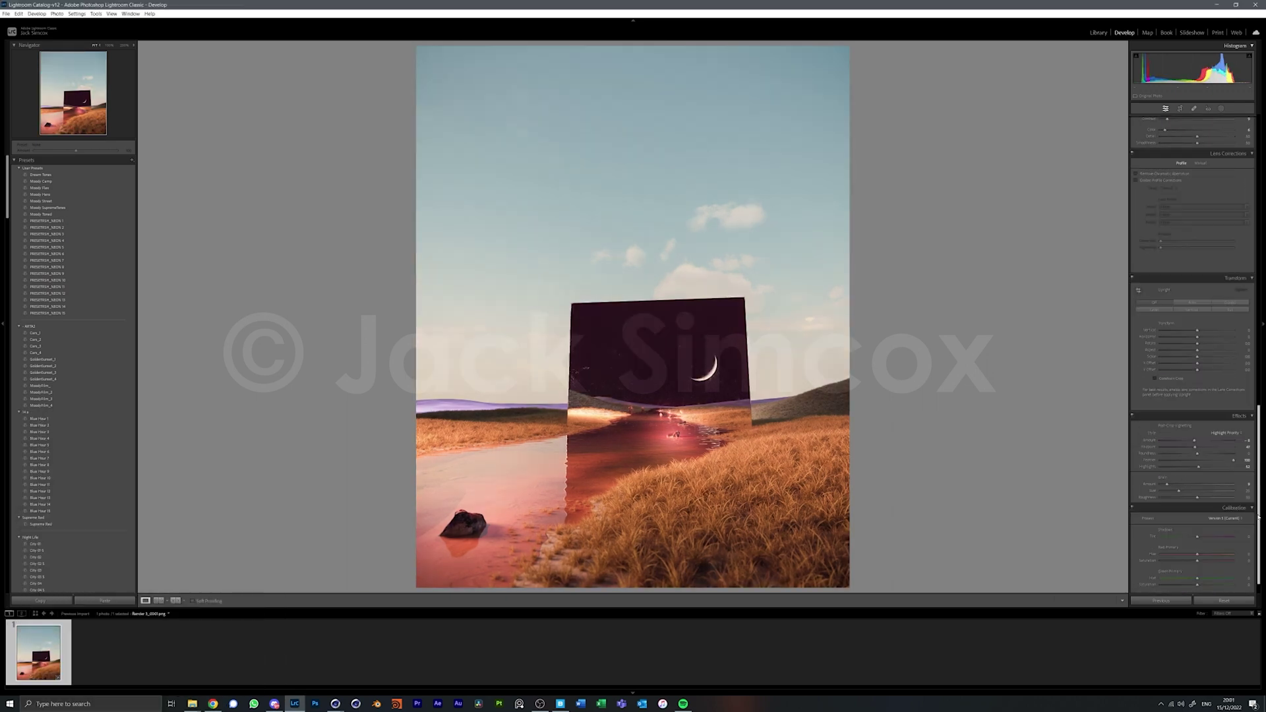
pyautogui.click(56, 13)
pyautogui.click(216, 51)
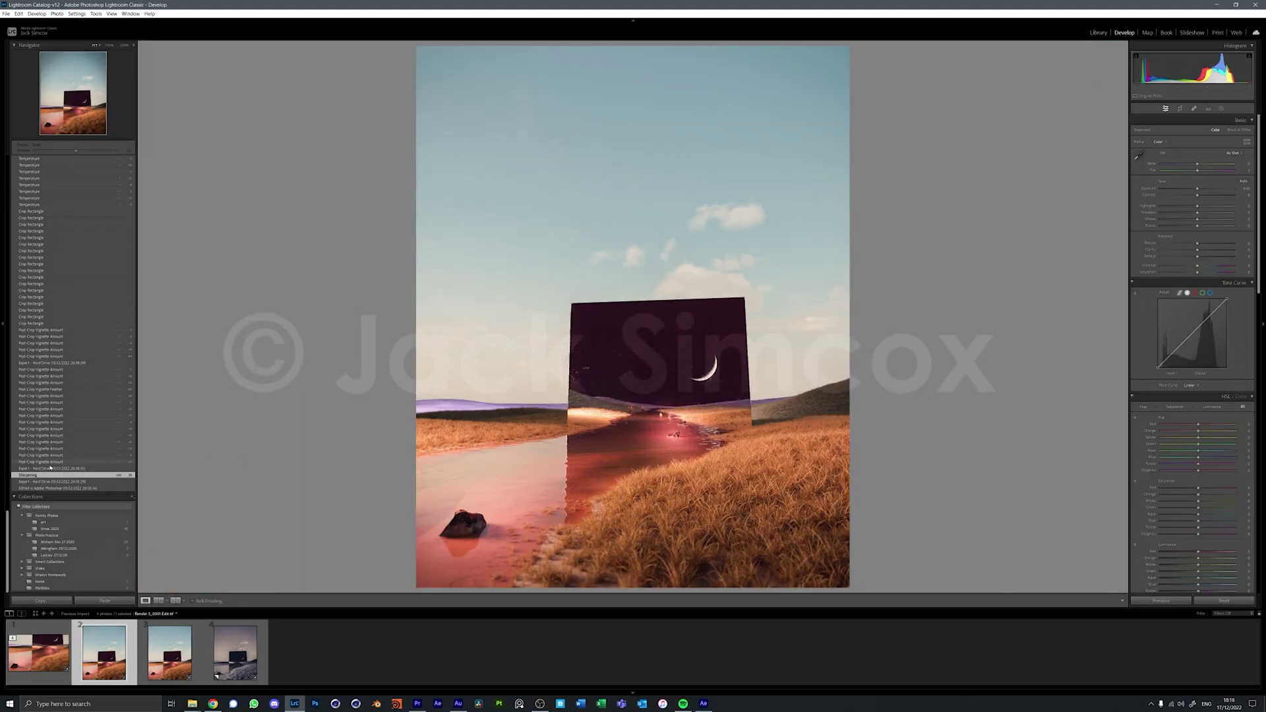
# Step: Step back through History to the earlier uncropped Crop Rectangle and vignette states
pyautogui.click(45, 270)
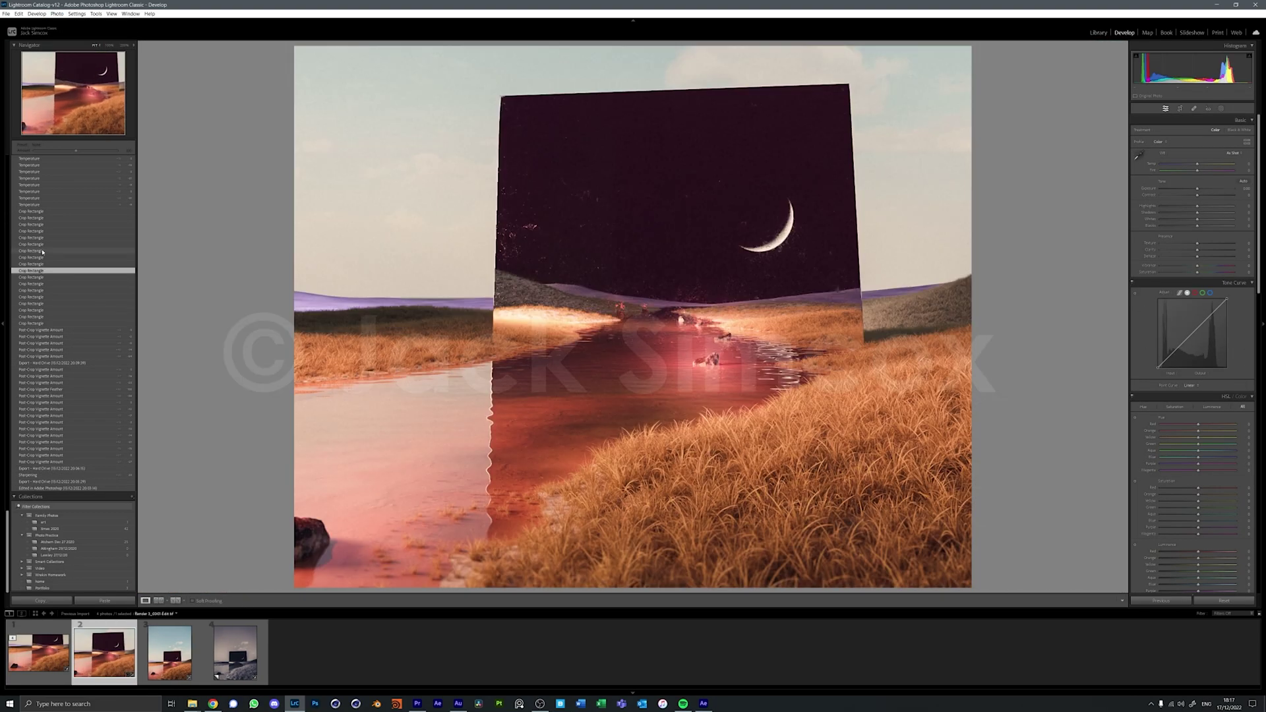
pyautogui.click(47, 212)
pyautogui.scroll(3, 41, 260)
pyautogui.click(47, 264)
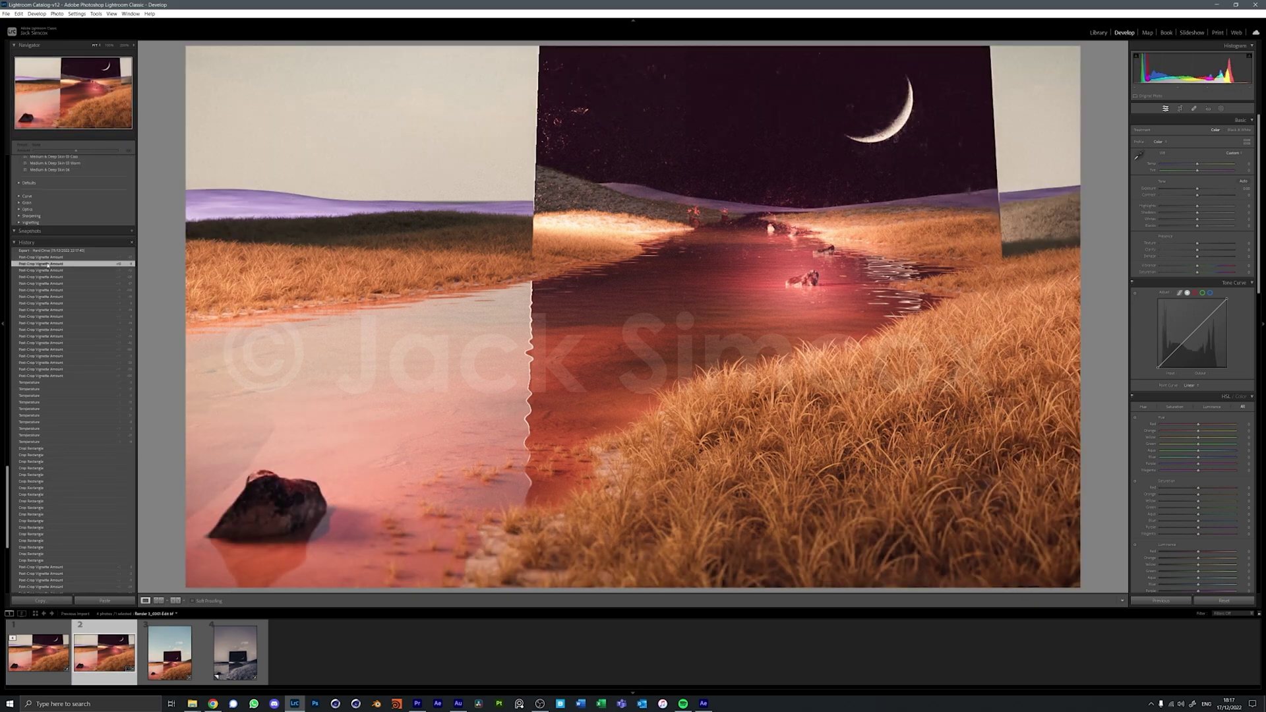